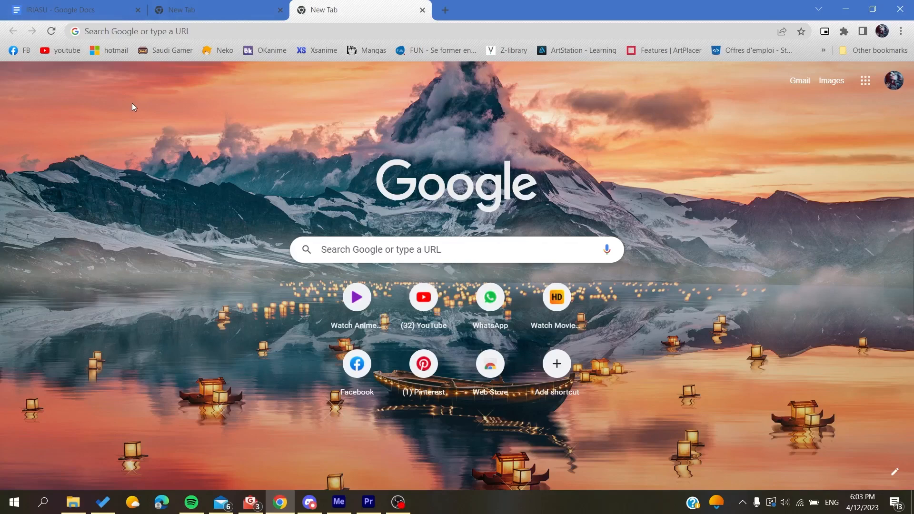
Navigate to airbnb.com so the Airbnb homepage loads.
click(163, 31)
text(air)
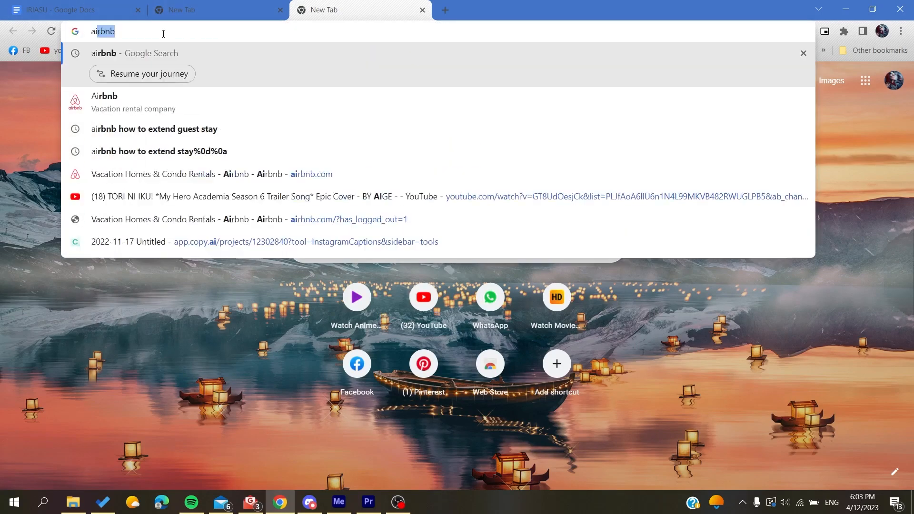
text(b)
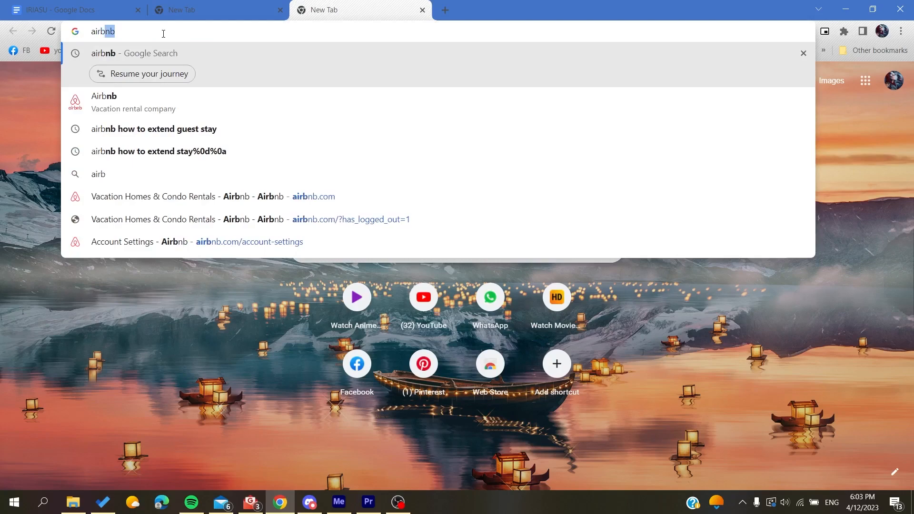
text(nb.com)
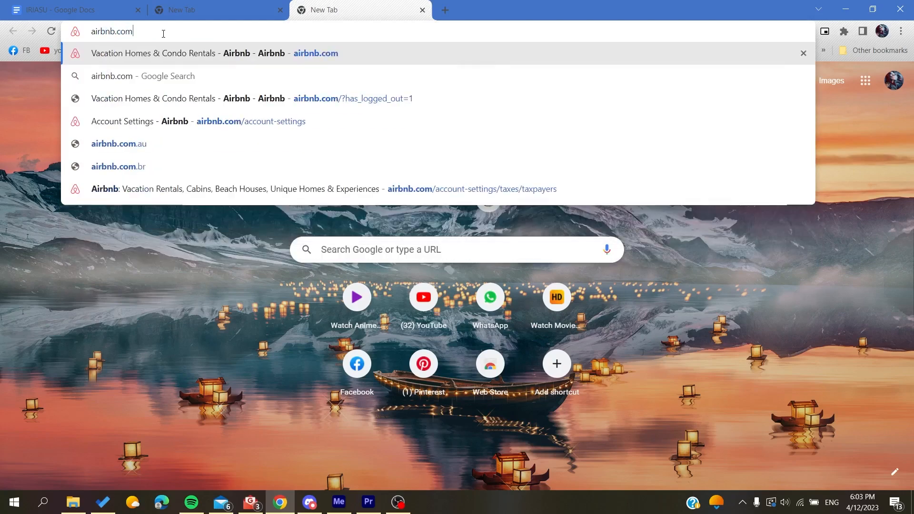
key(Return)
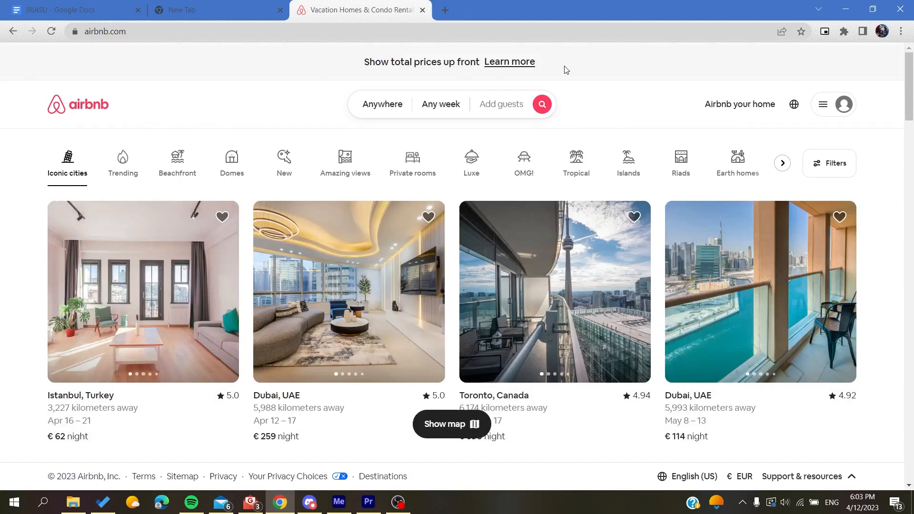
Open the profile menu and choose Sign up to show the Log in or sign up form.
click(853, 111)
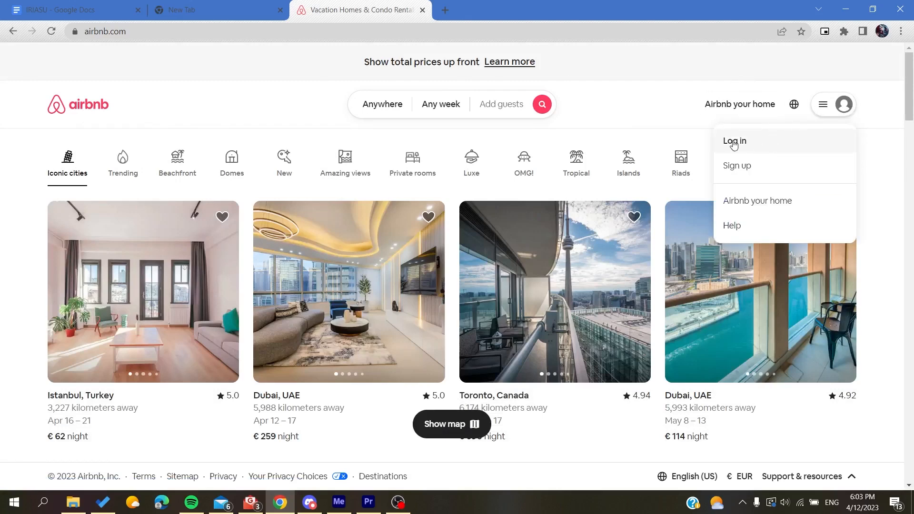
click(825, 77)
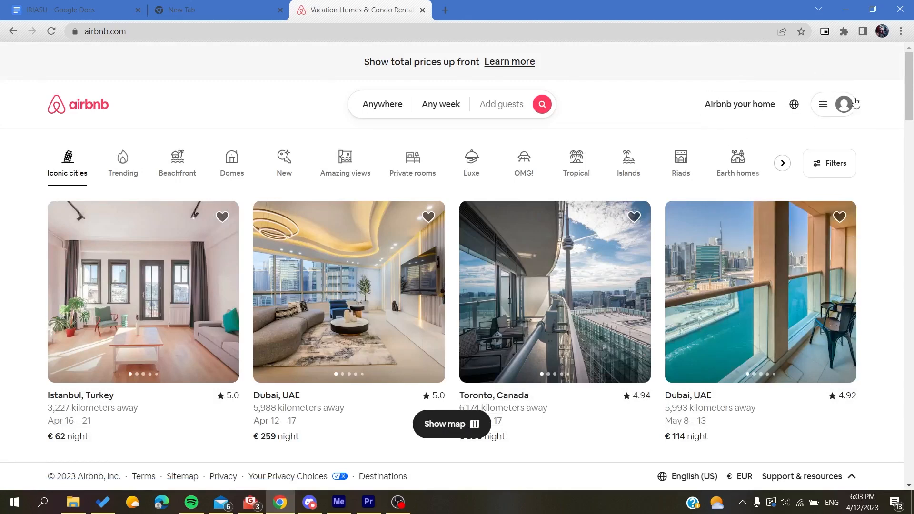
click(826, 109)
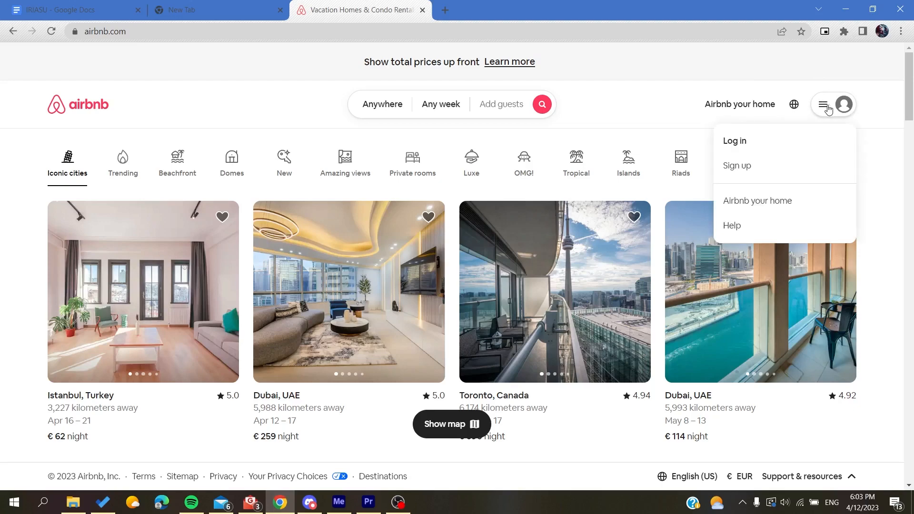
click(743, 169)
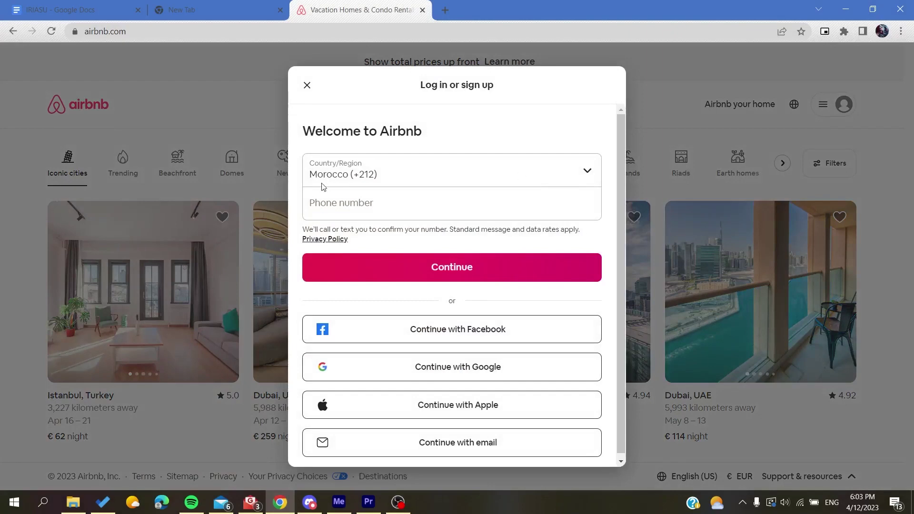
Choose Continue with Google so the Google sign-in window appears.
click(319, 204)
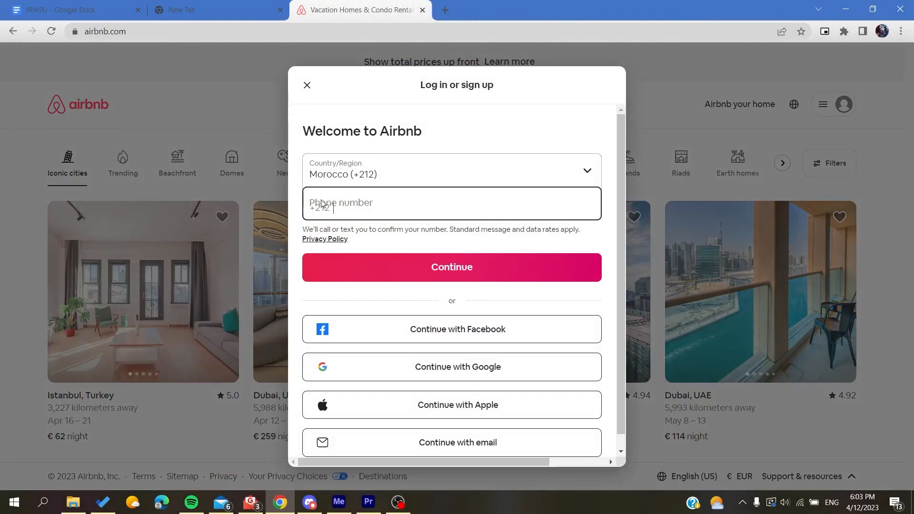
drag(303, 129, 442, 127)
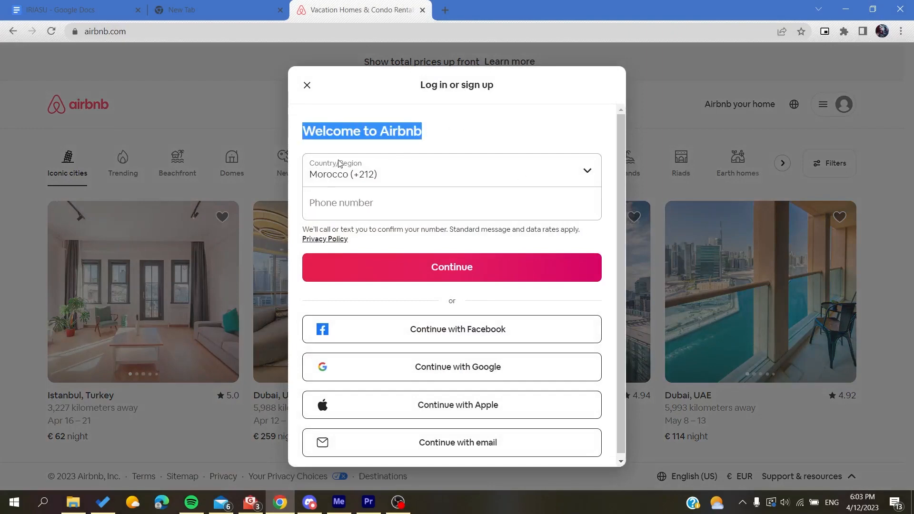
scroll(373, 286, down, 1)
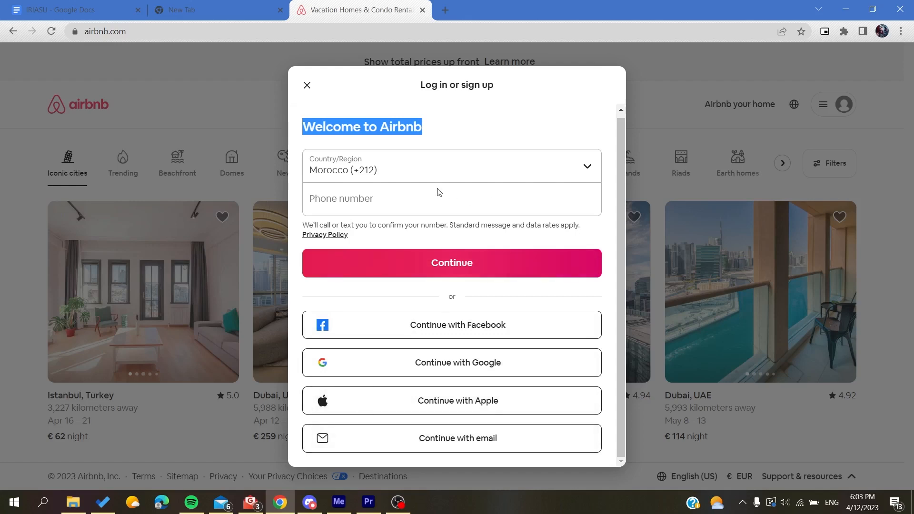
click(413, 371)
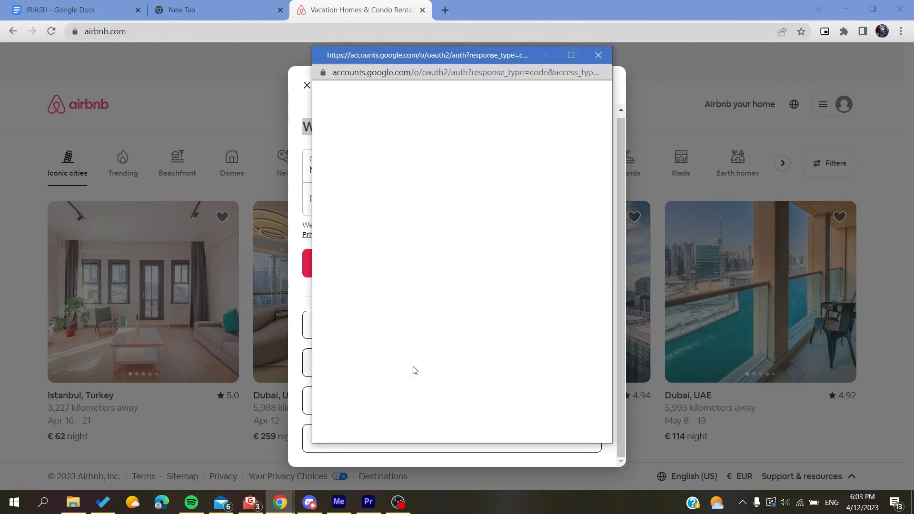
Select the Google account and let Airbnb reload signed in.
click(390, 228)
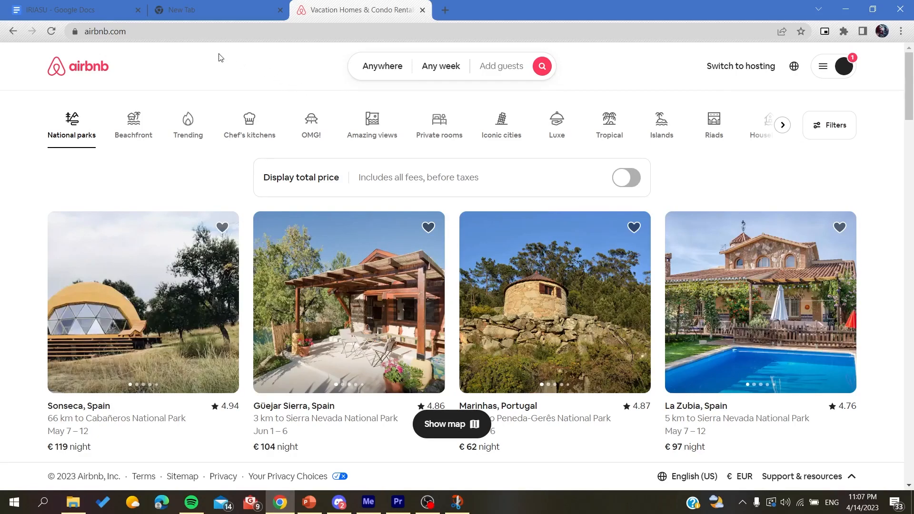
Go to airbnb.com/users/reviews to show the Reviews page.
click(164, 36)
click(164, 36)
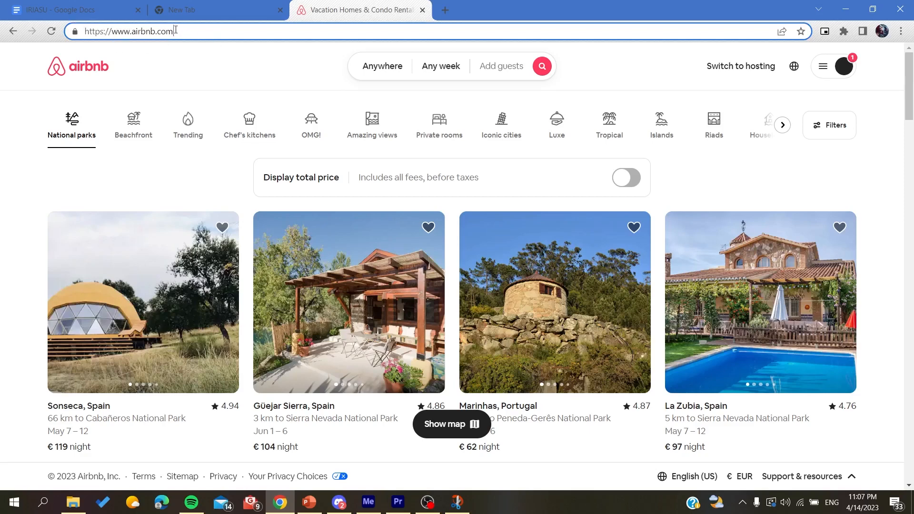
drag(176, 30, 86, 32)
click(195, 30)
text(/users)
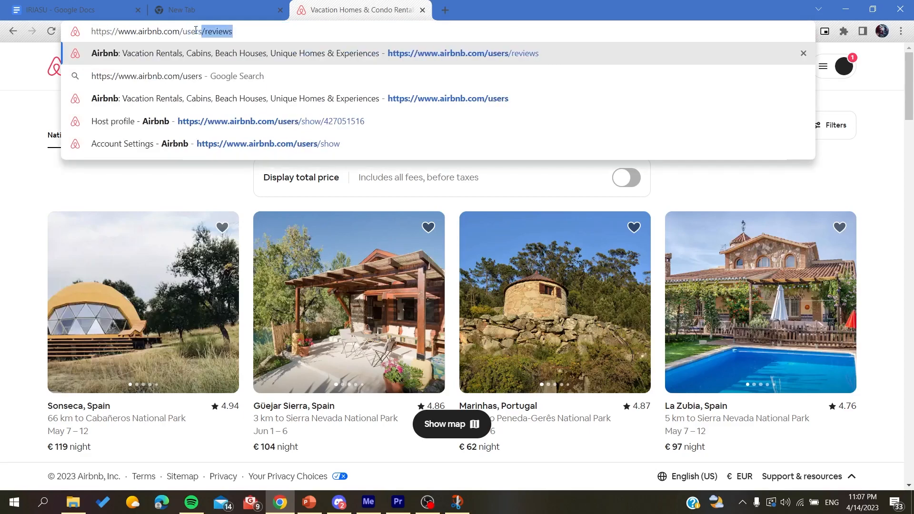
text(/)
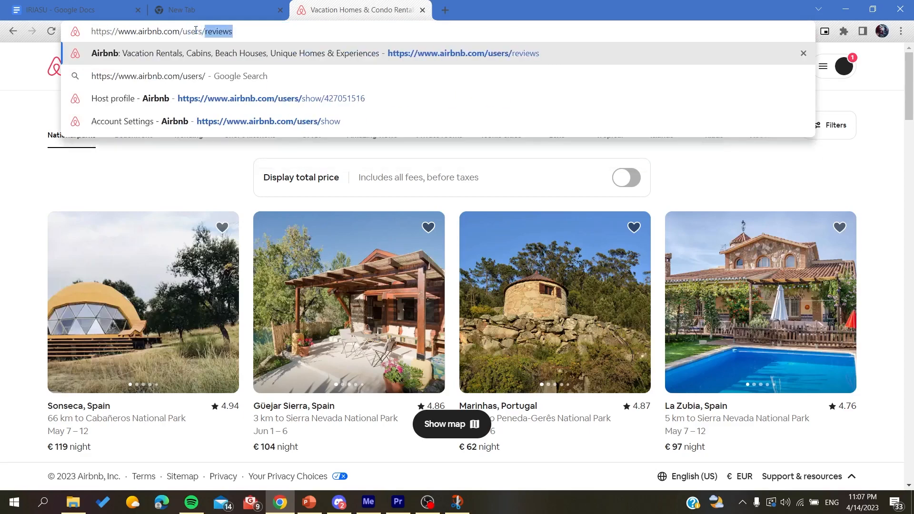
key(Return)
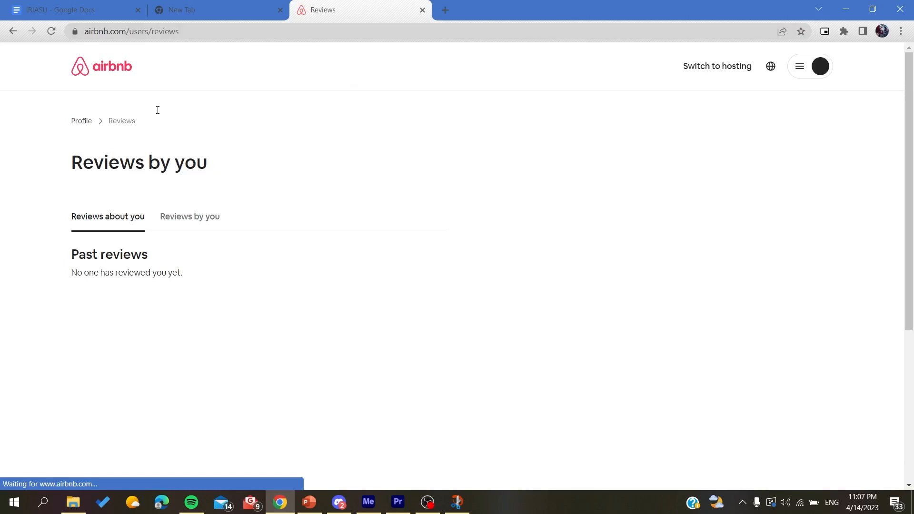
drag(112, 125, 271, 284)
click(272, 285)
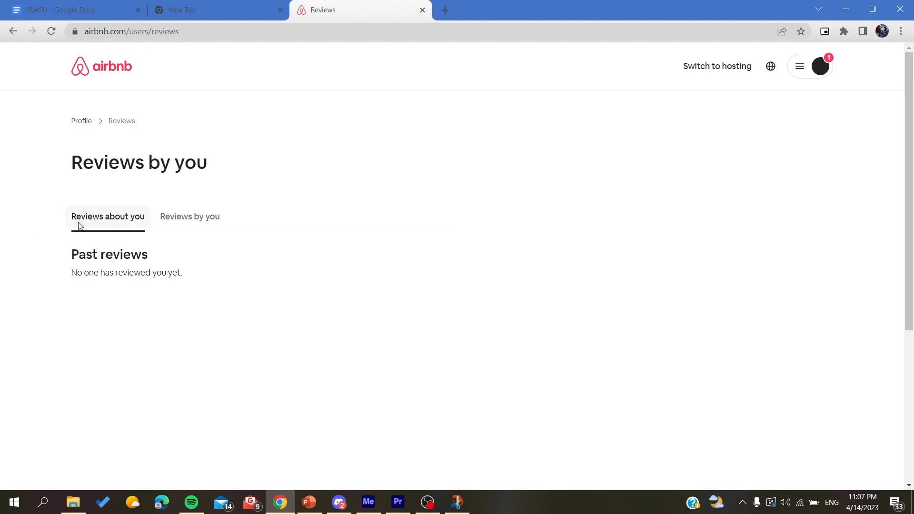
mouse_move(68, 255)
mouse_down()
mouse_move(169, 266)
mouse_move(188, 278)
mouse_up()
click(96, 274)
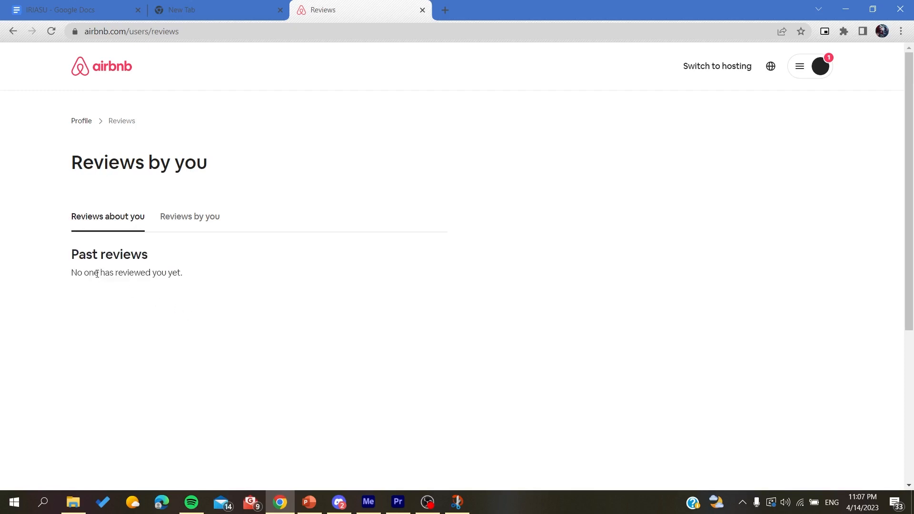
drag(75, 254, 225, 329)
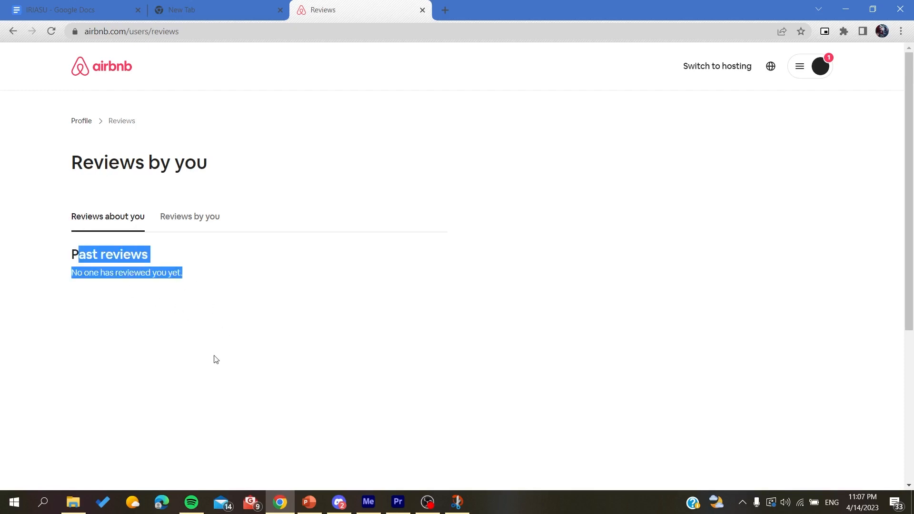
click(138, 322)
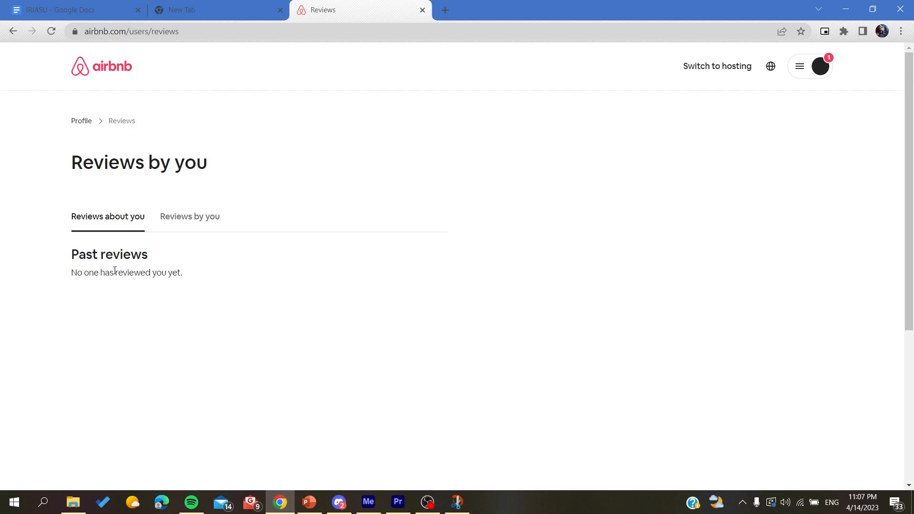
drag(83, 272, 256, 314)
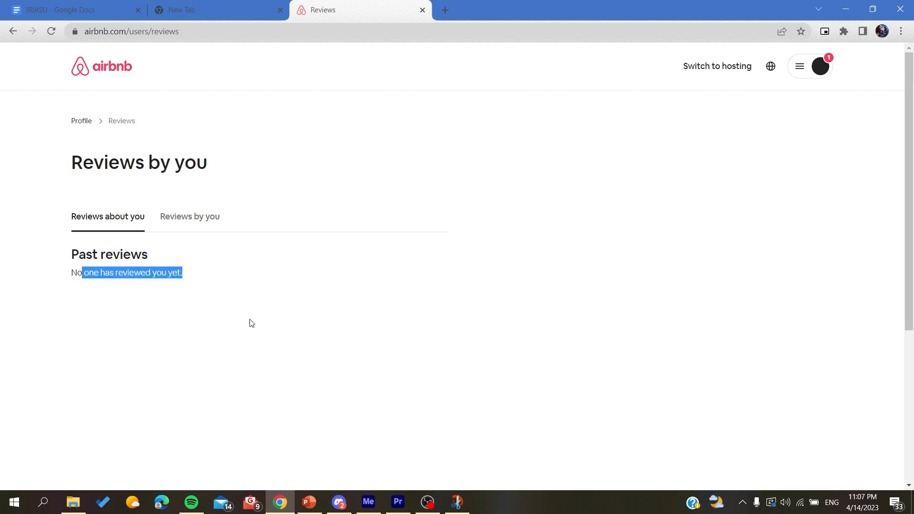